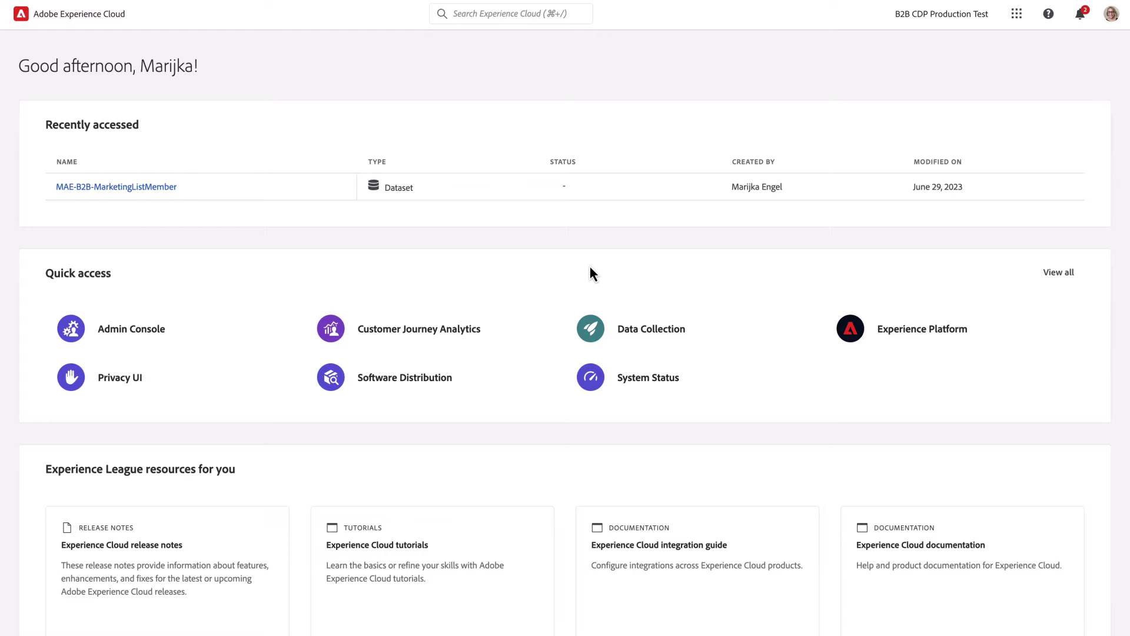
# In Experience Platform's Datasets list, filter by 'mae' to show the six MAE-B2B datasets
pyautogui.click(896, 335)
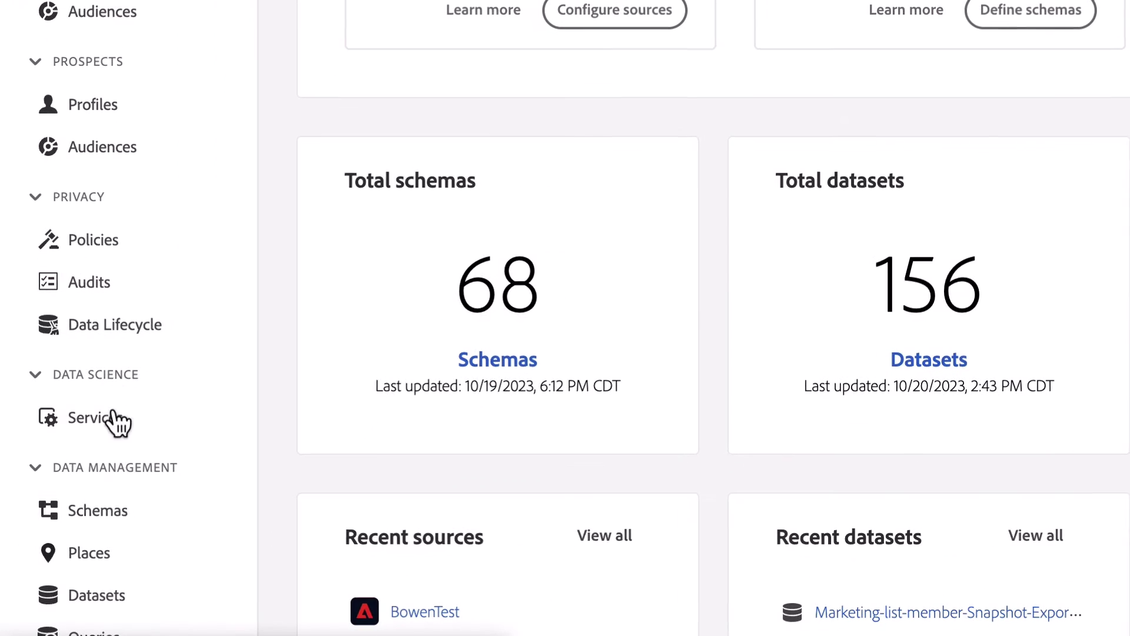
pyautogui.click(97, 595)
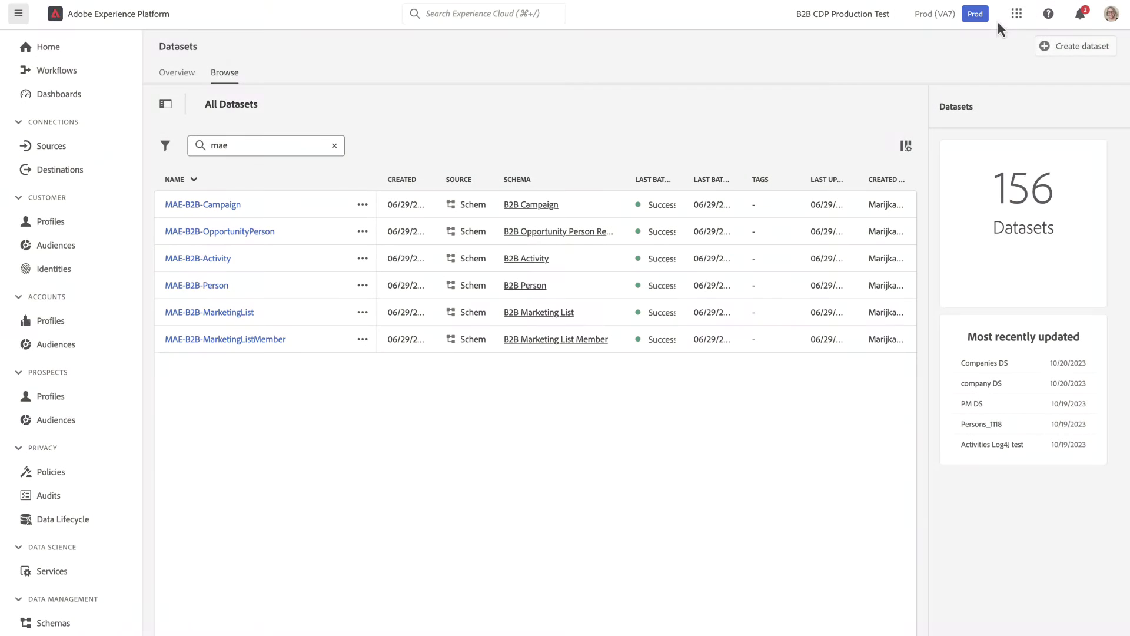
# Switch to Customer Journey Analytics and edit the MAE-B2B connection with its five datasets
pyautogui.click(1015, 15)
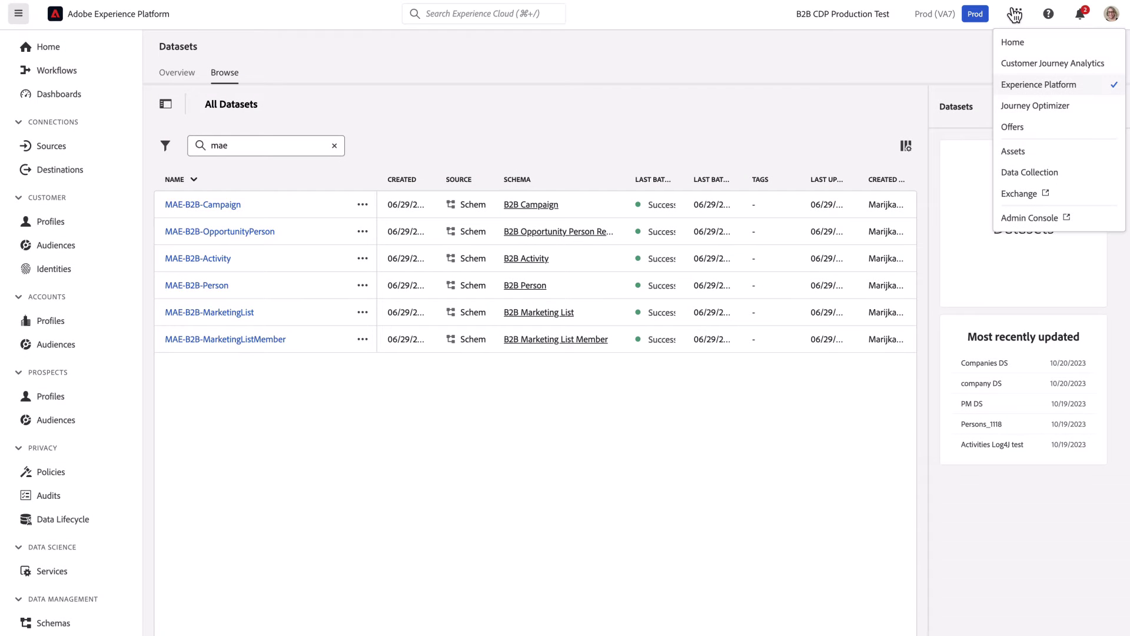
pyautogui.click(1051, 64)
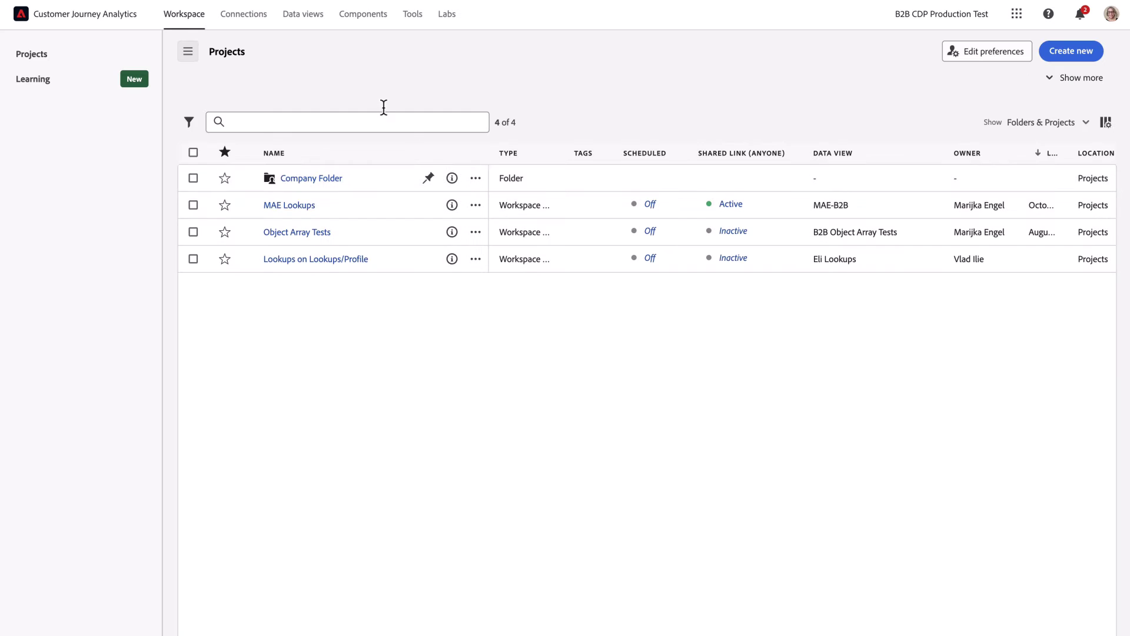
pyautogui.click(255, 13)
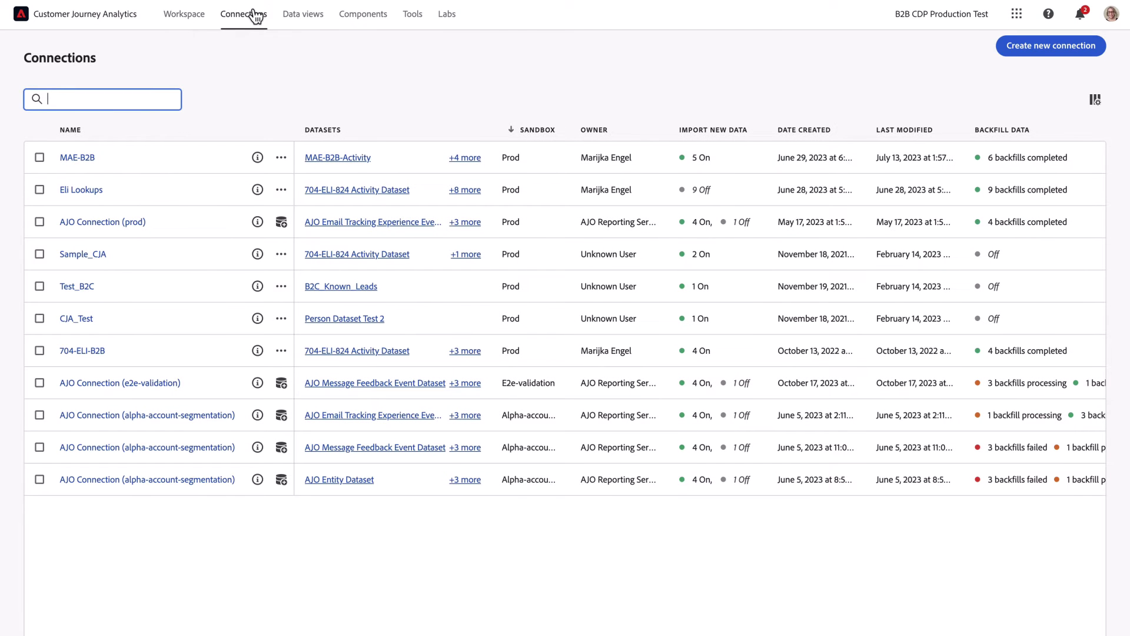
pyautogui.click(82, 159)
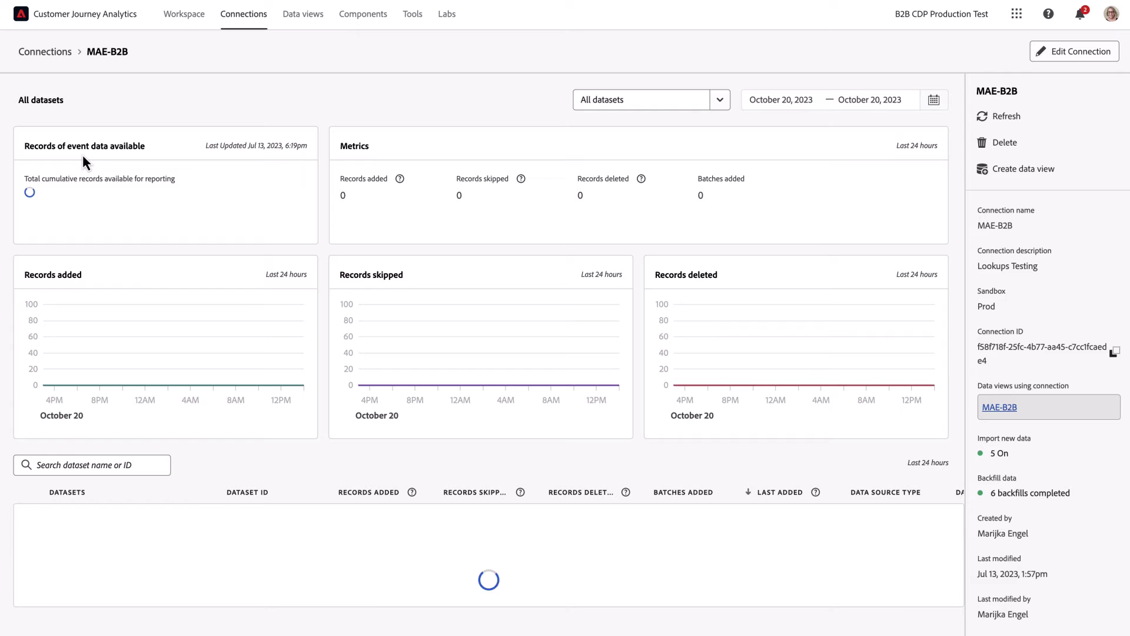
pyautogui.click(1071, 57)
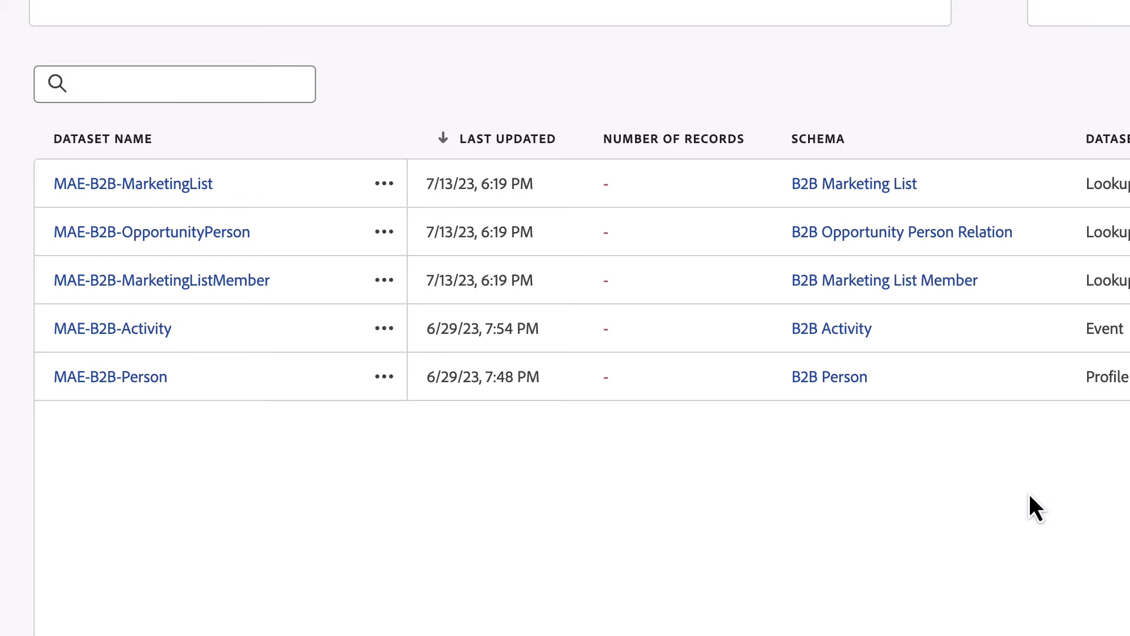
pyautogui.click(386, 280)
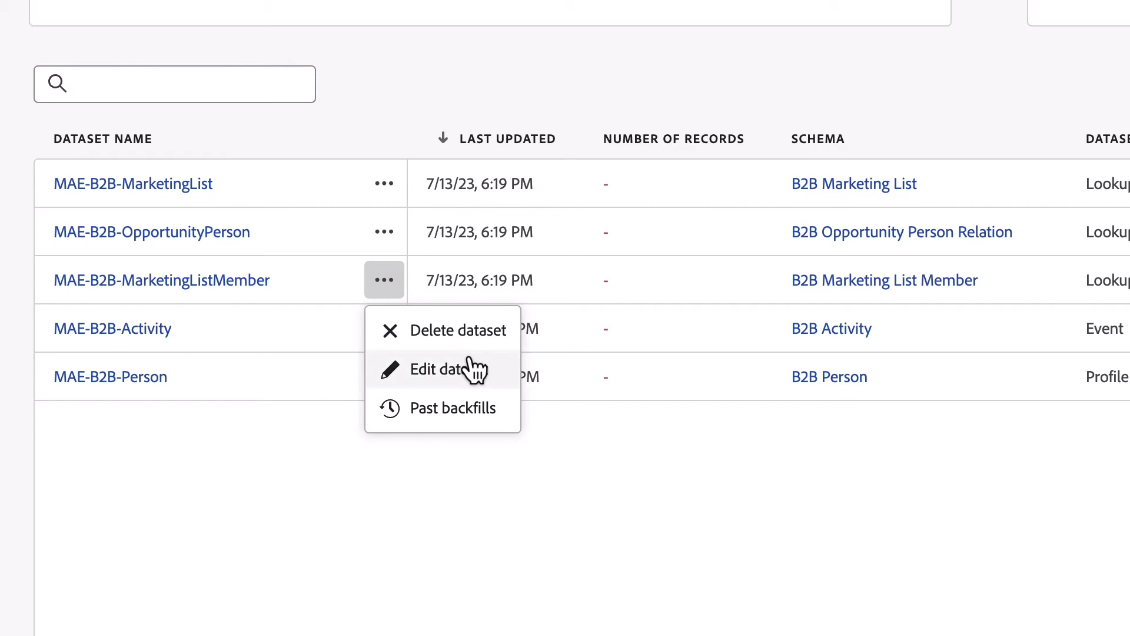
pyautogui.click(474, 369)
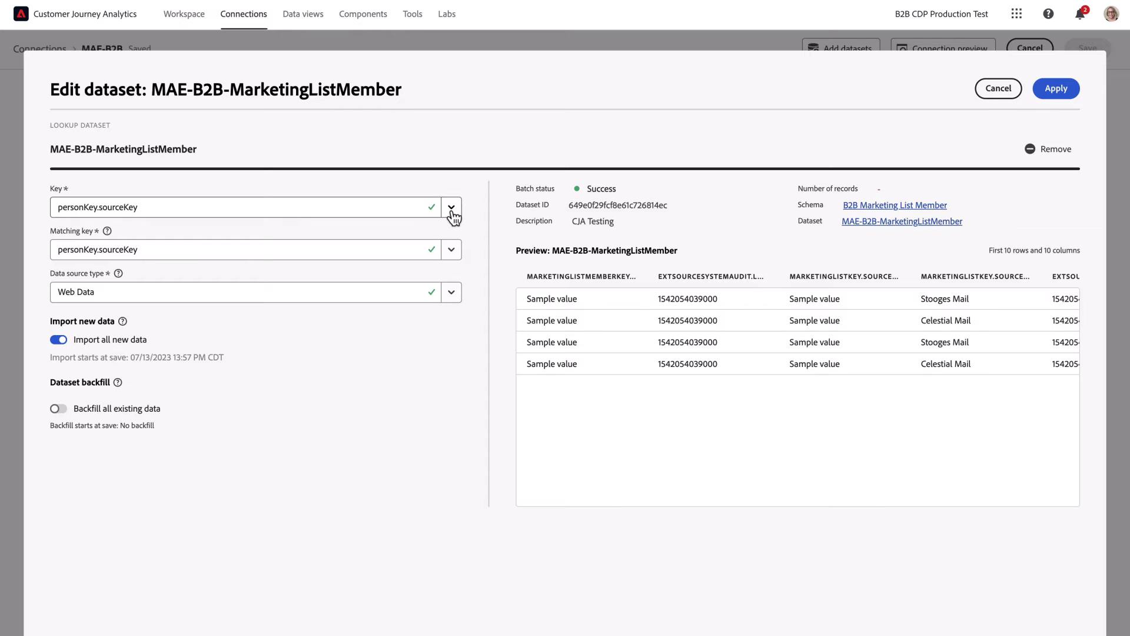
pyautogui.click(453, 253)
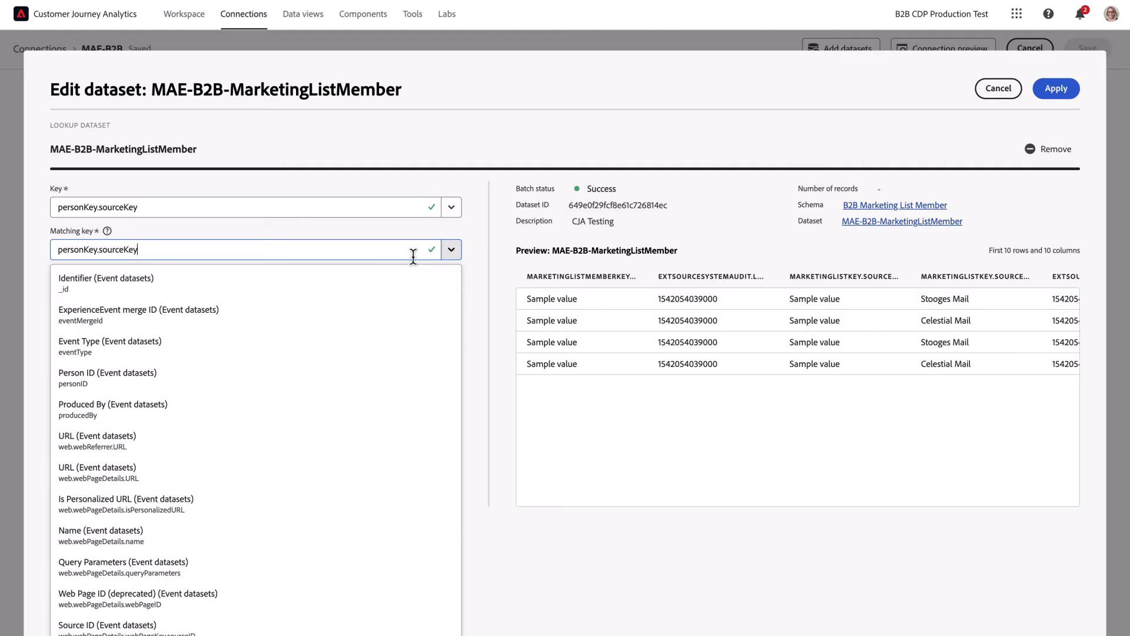
pyautogui.press('BackSpace')
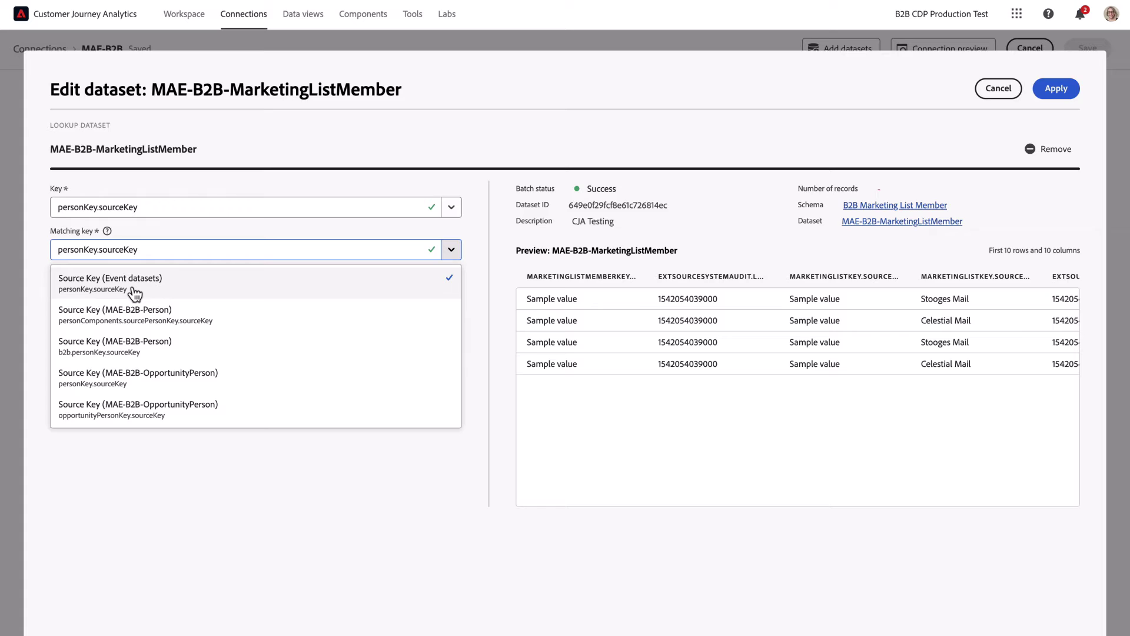
pyautogui.click(135, 292)
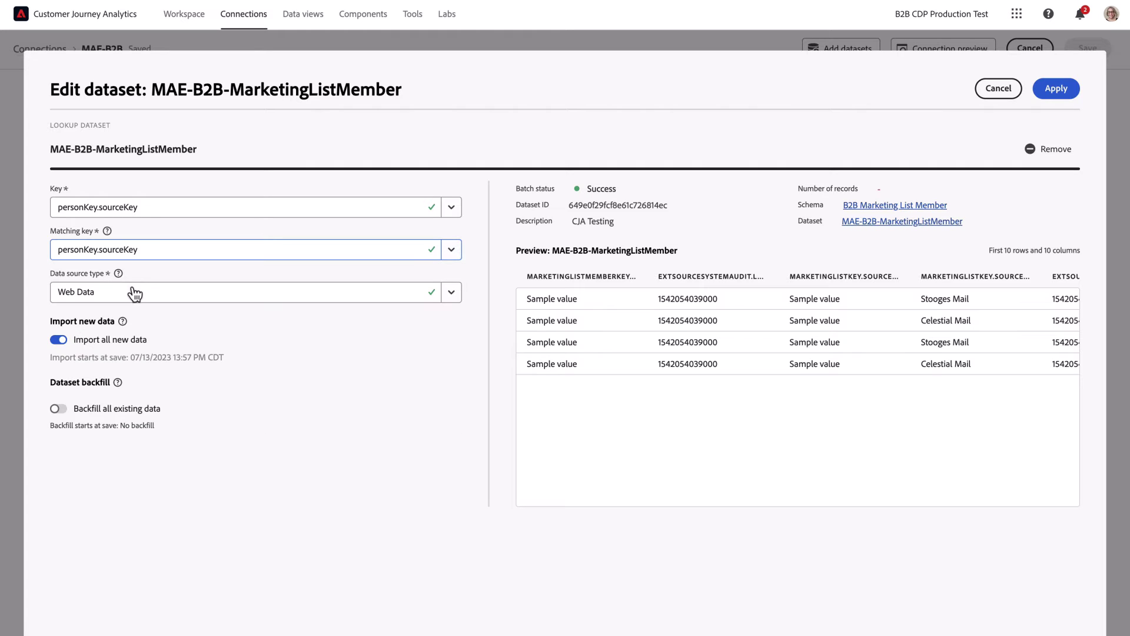
pyautogui.click(999, 89)
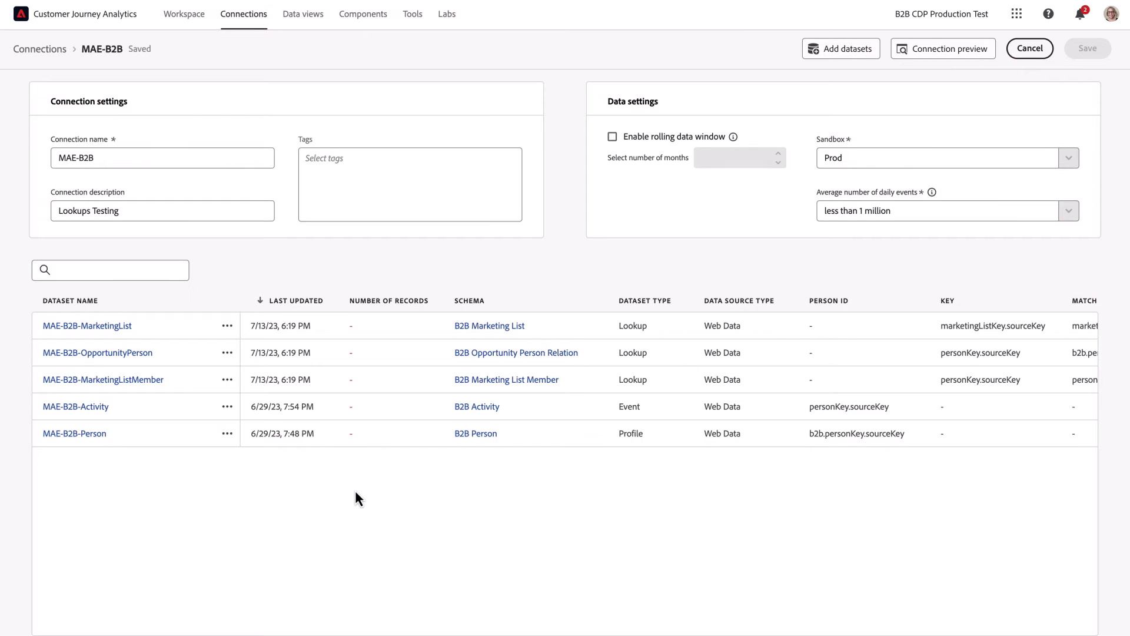
# Confirm MAE-B2B-MarketingList's matching key is Source Key (marketingListKey.sourceKey), then cancel its editor
pyautogui.click(227, 325)
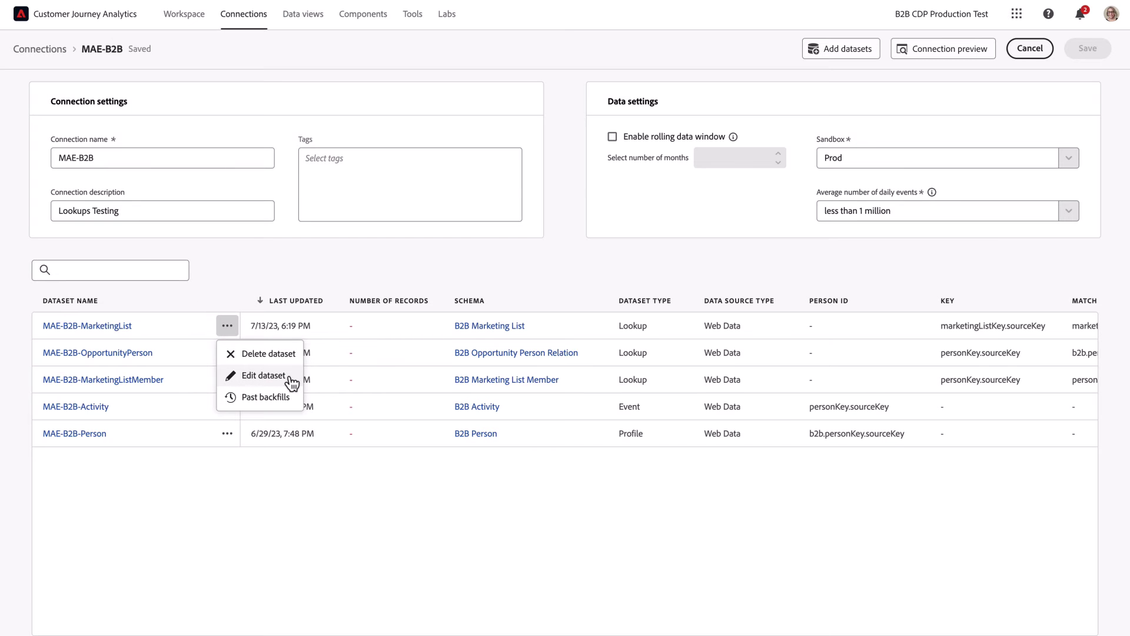
pyautogui.click(263, 375)
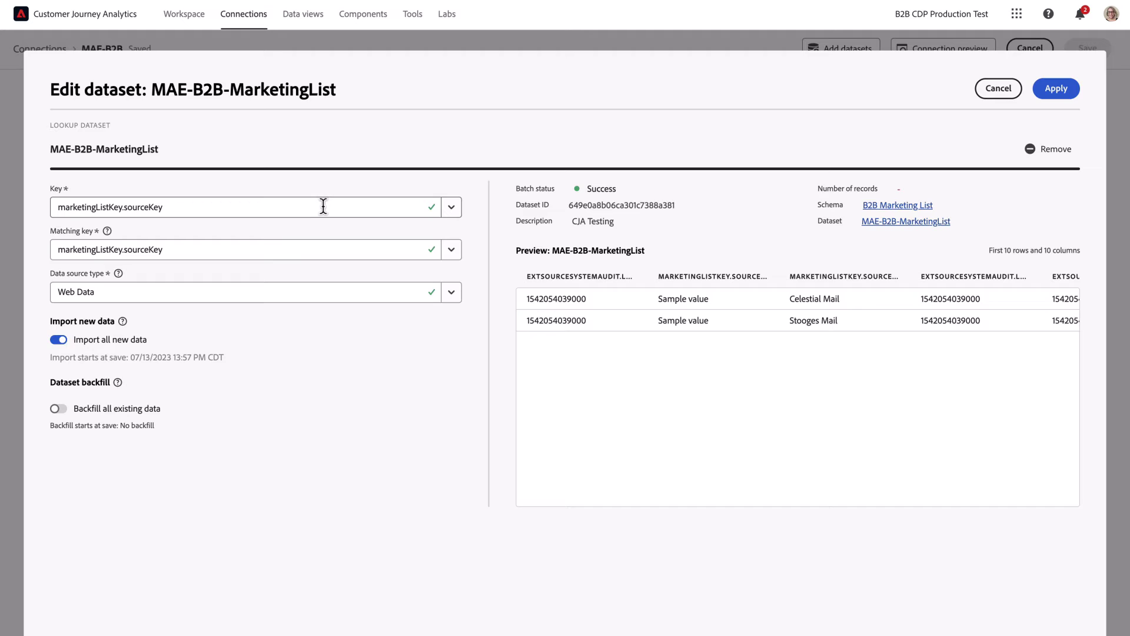
pyautogui.click(452, 252)
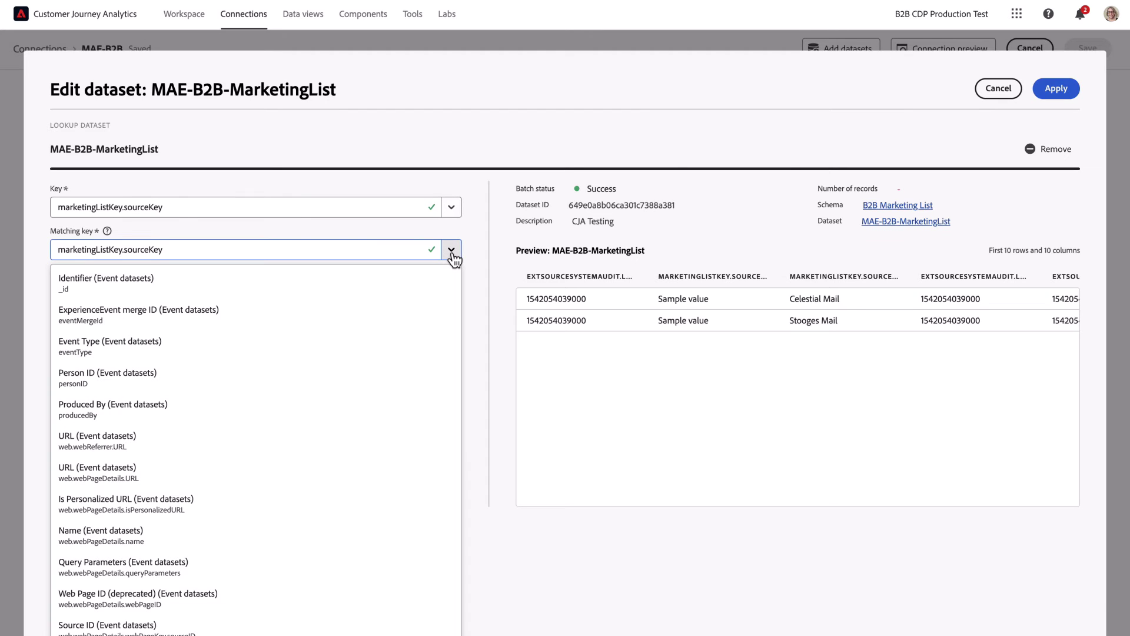
pyautogui.press('BackSpace')
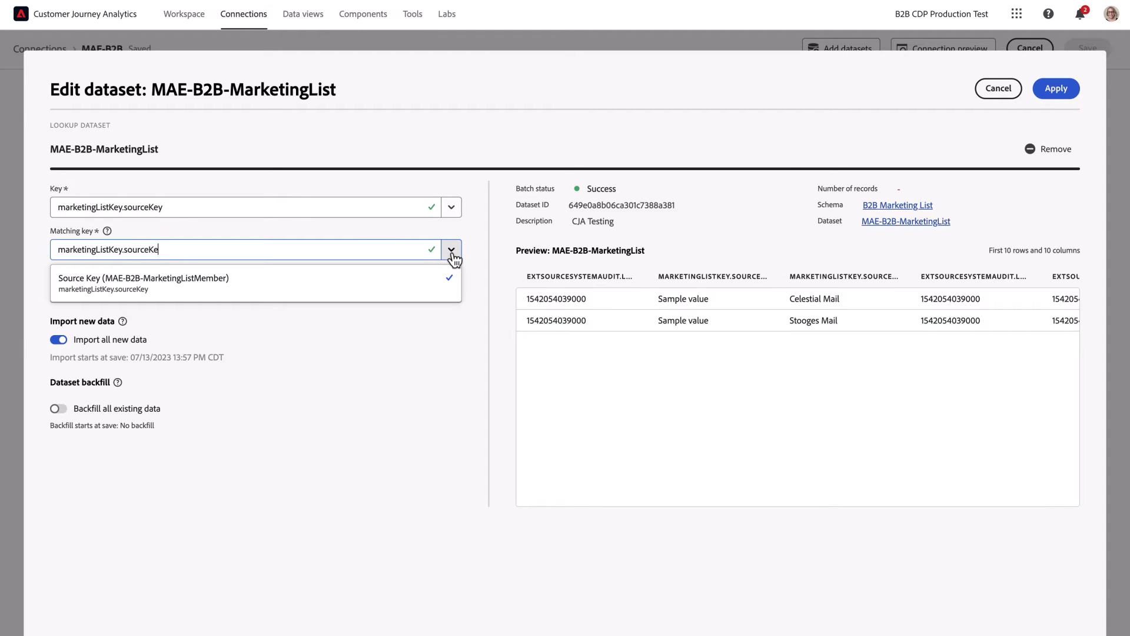
pyautogui.click(291, 278)
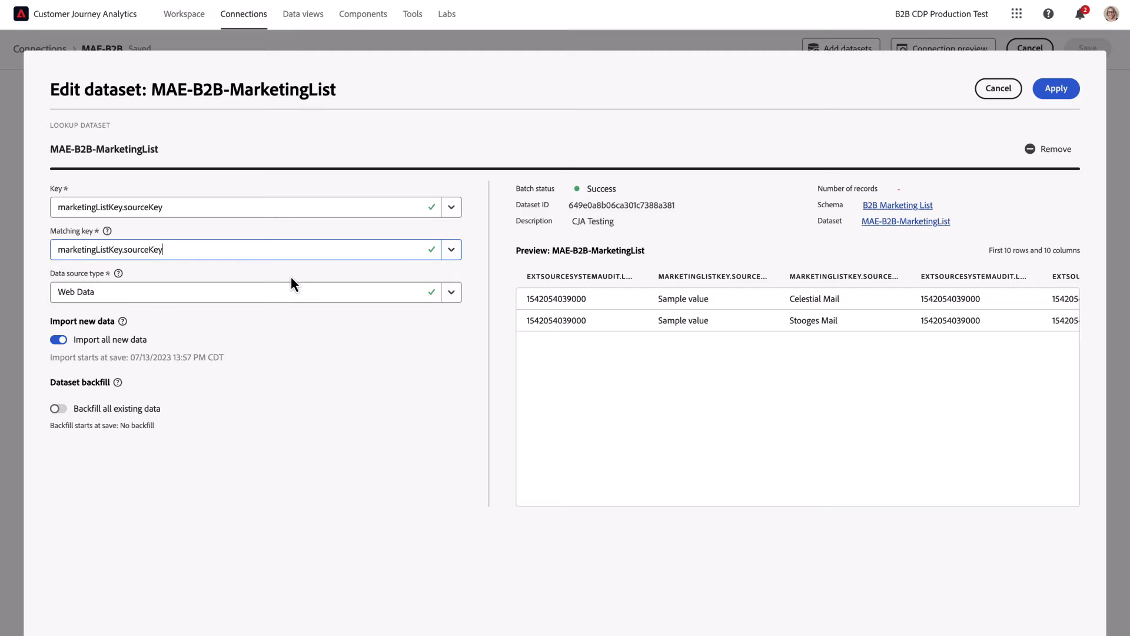
pyautogui.click(996, 91)
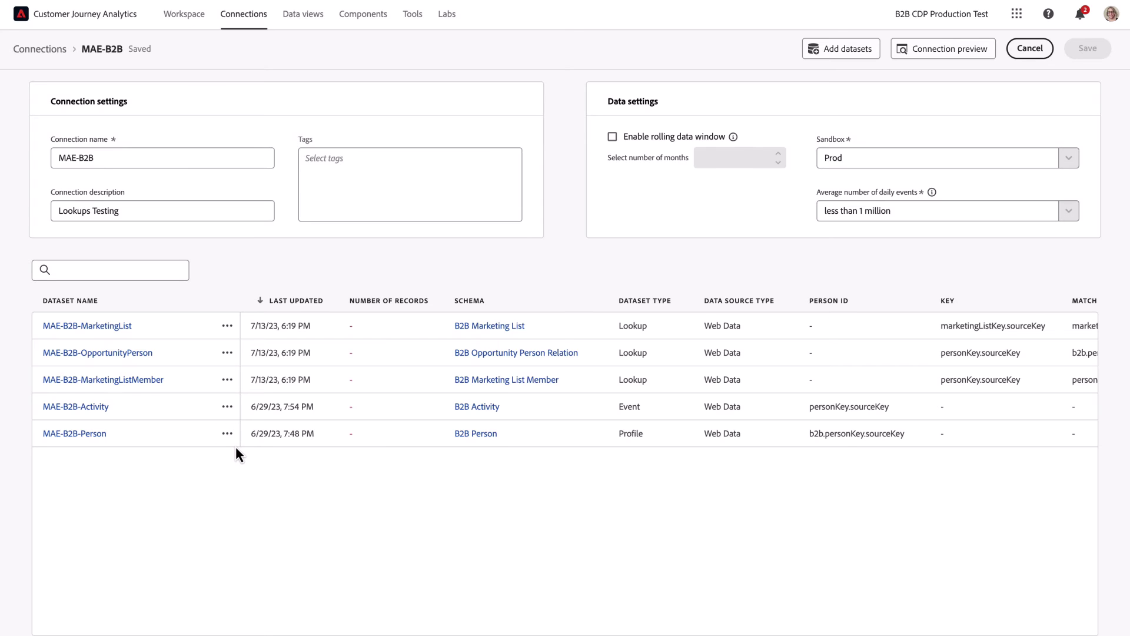
pyautogui.click(228, 353)
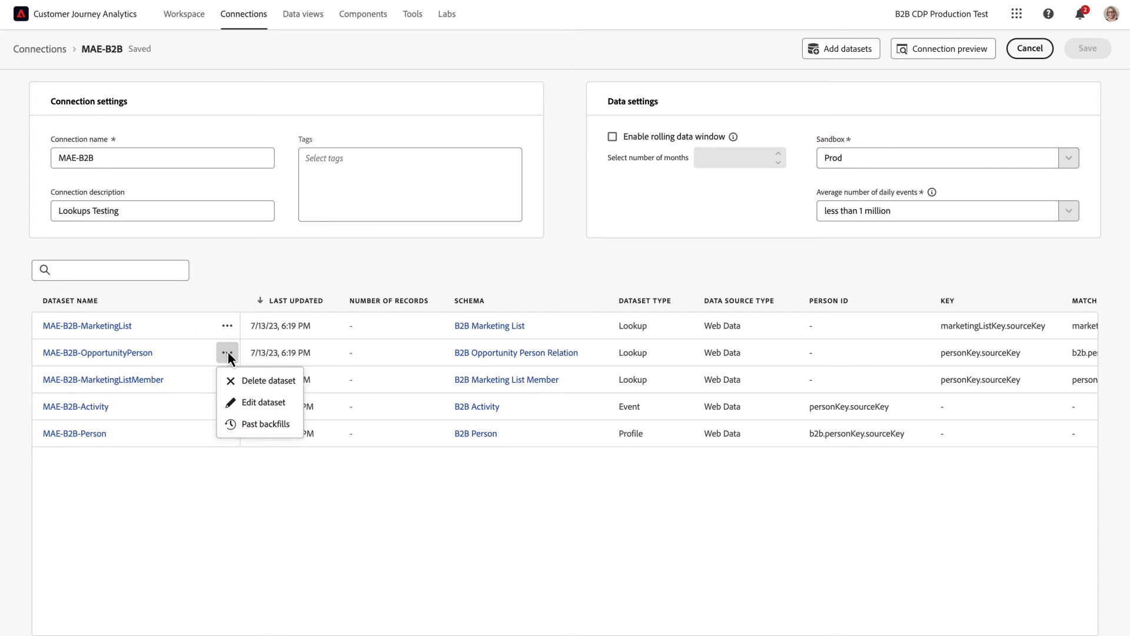
pyautogui.click(259, 403)
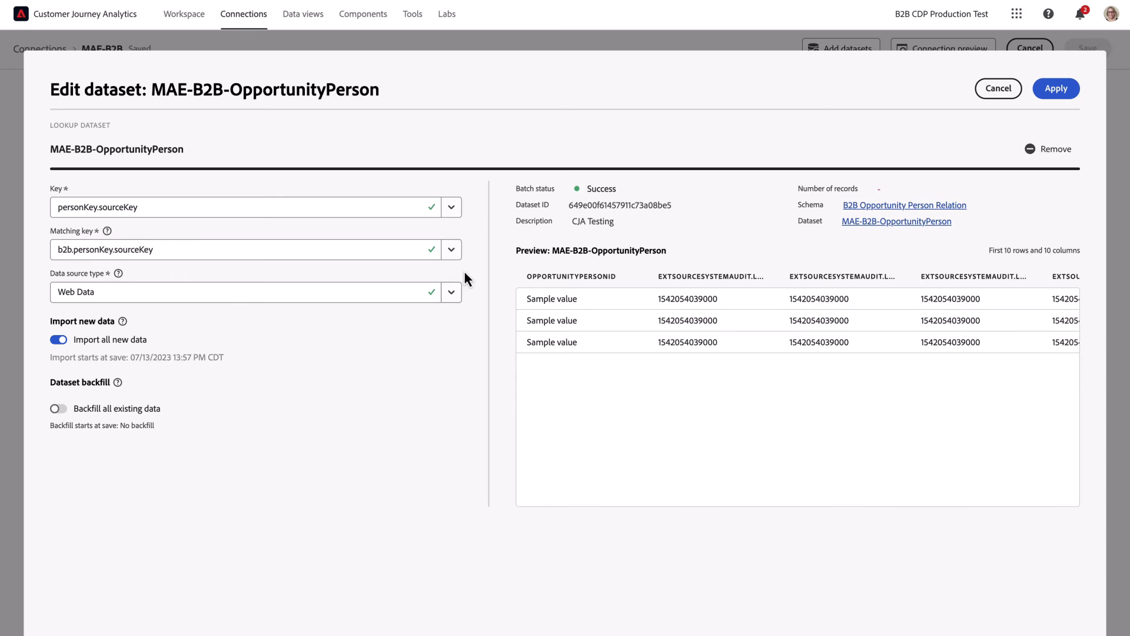
pyautogui.click(452, 250)
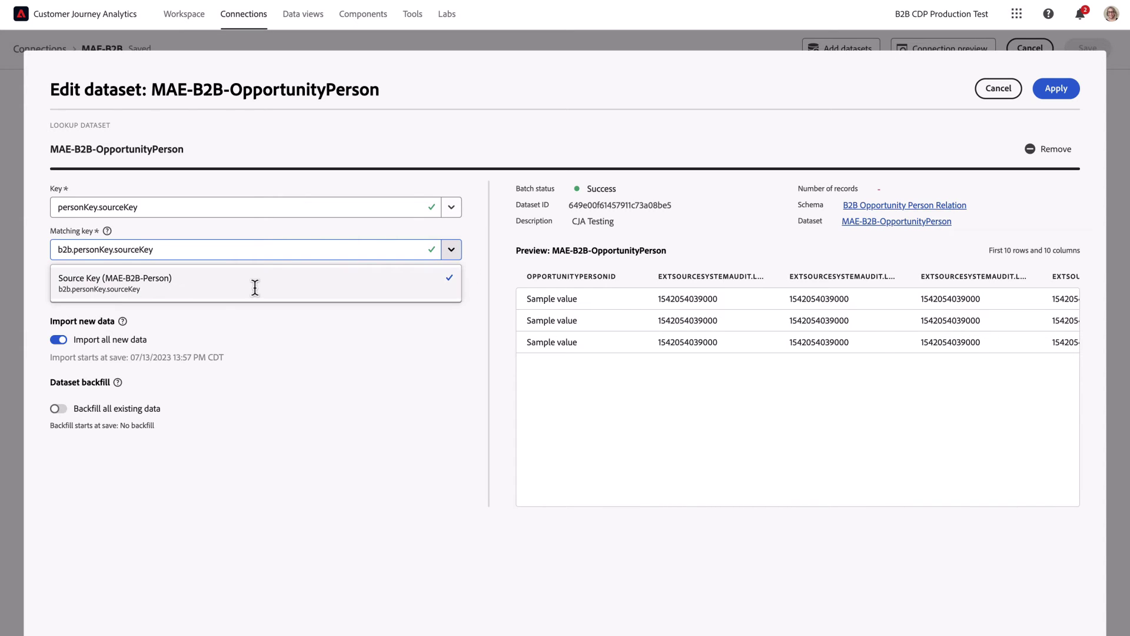
pyautogui.click(249, 287)
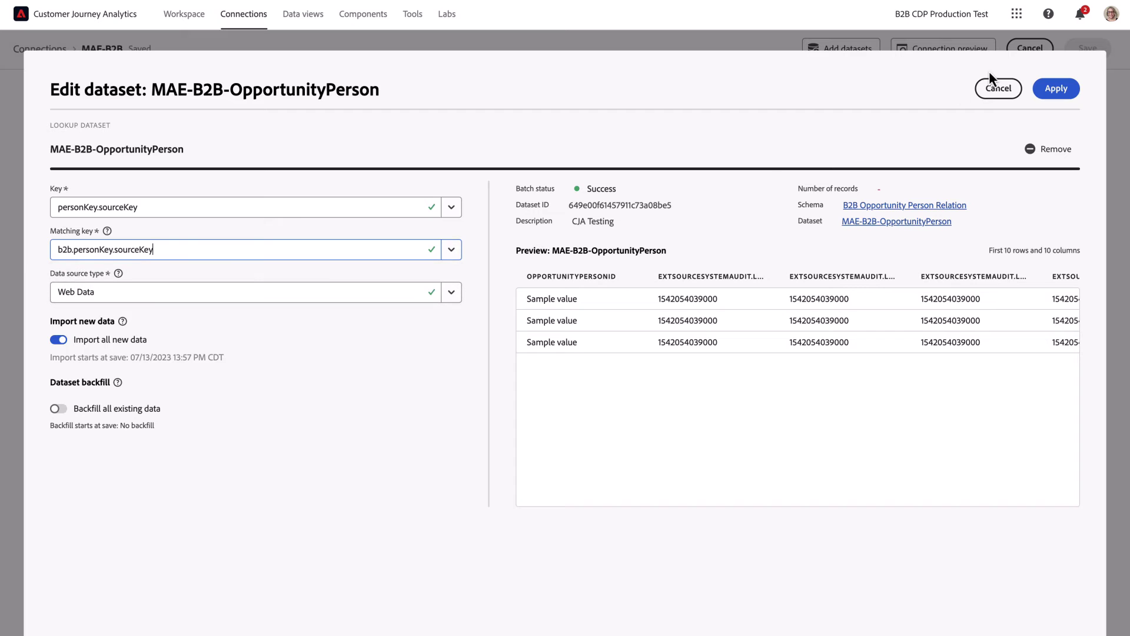
pyautogui.click(999, 88)
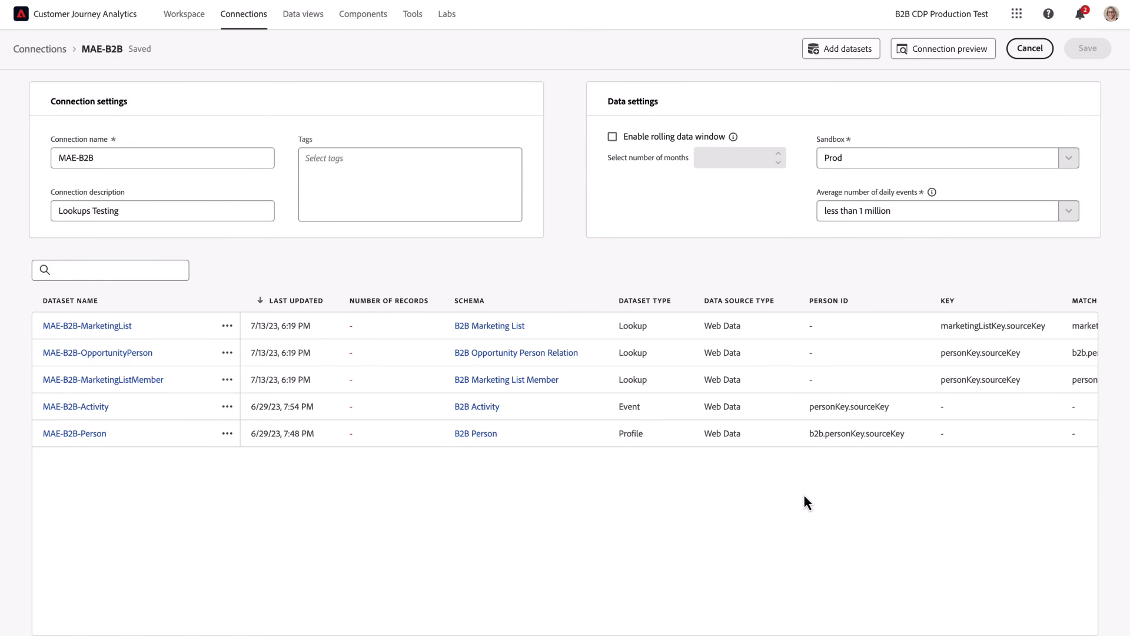
# Review the datasets' matching keys, then cancel the MAE-B2B connection edit without saving
pyautogui.hscroll(10, 805, 495)
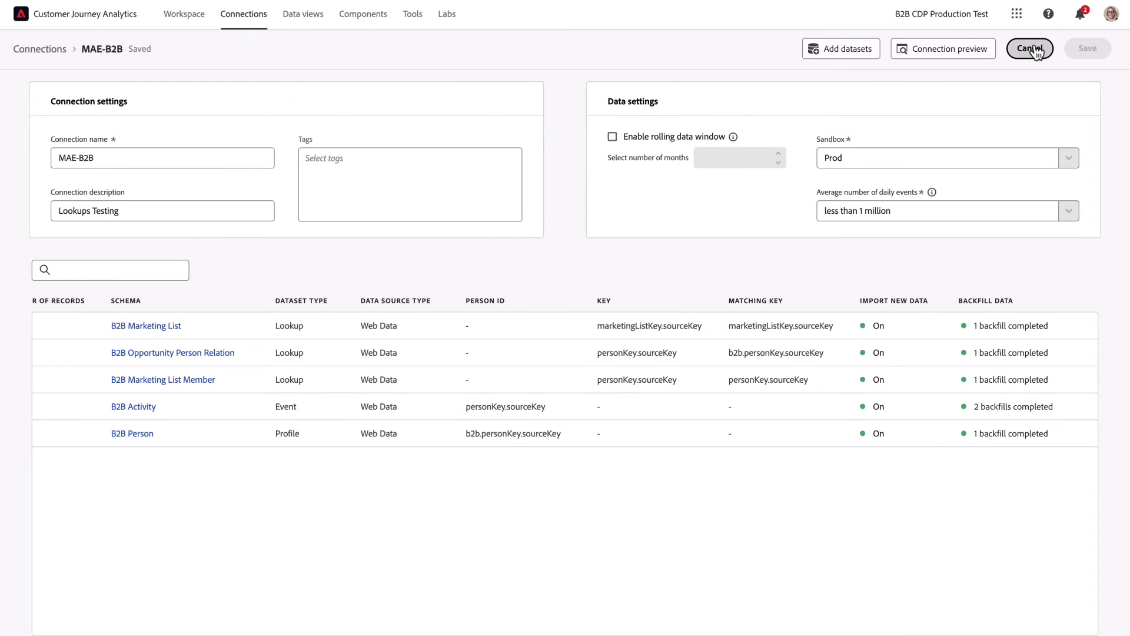
pyautogui.click(1031, 48)
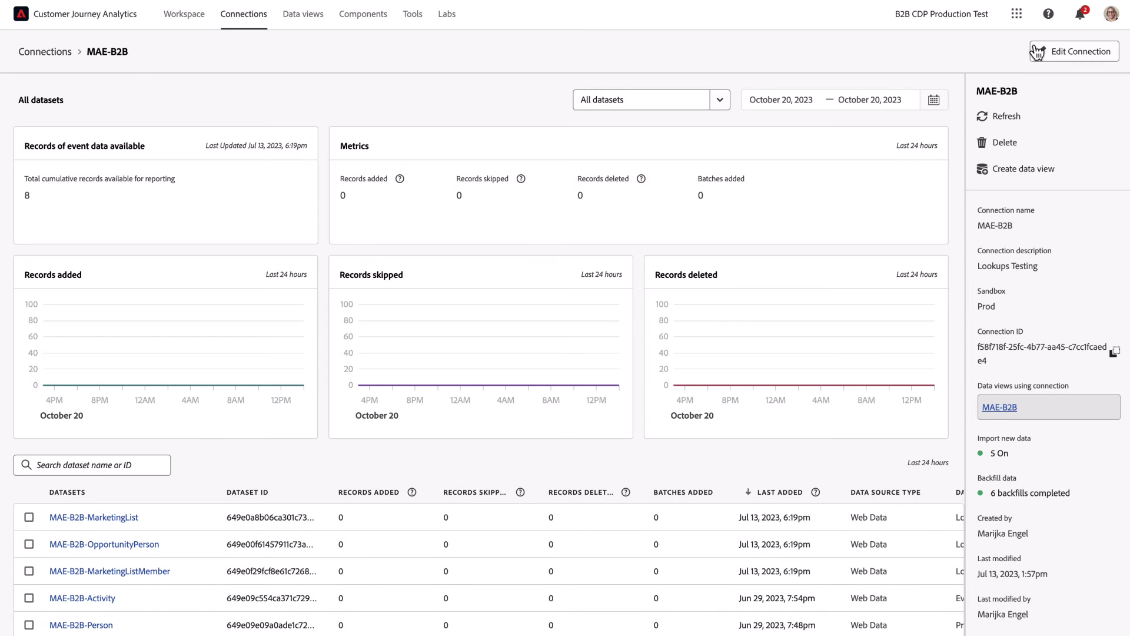
# Open the MAE Lookups Workspace project and review its lookup tables, including Marketing List by description
pyautogui.click(185, 17)
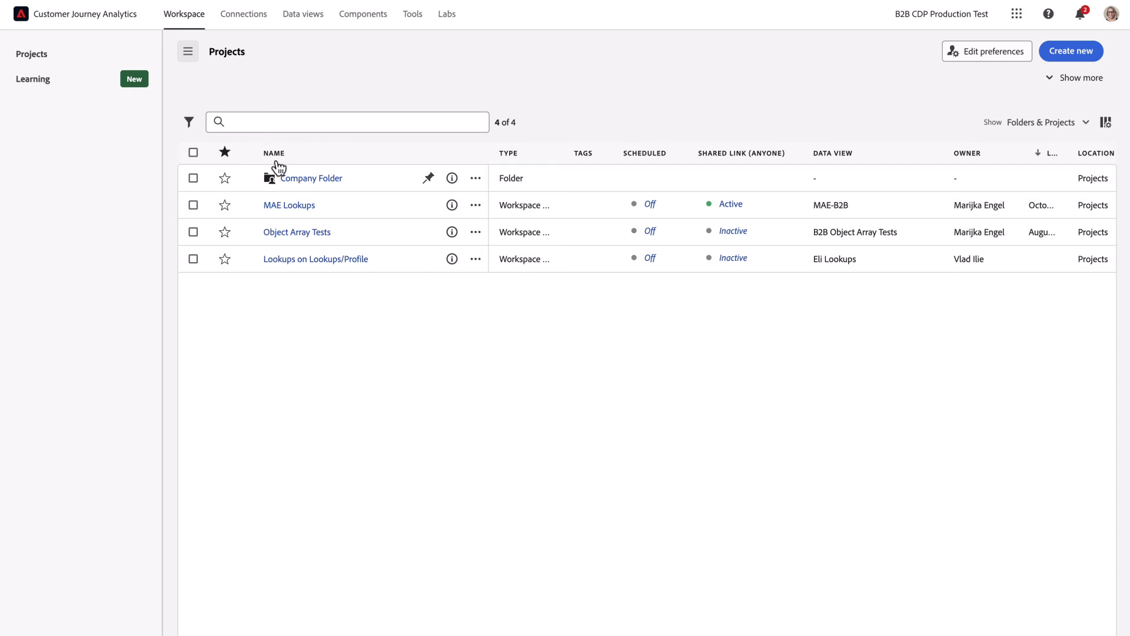
pyautogui.click(312, 207)
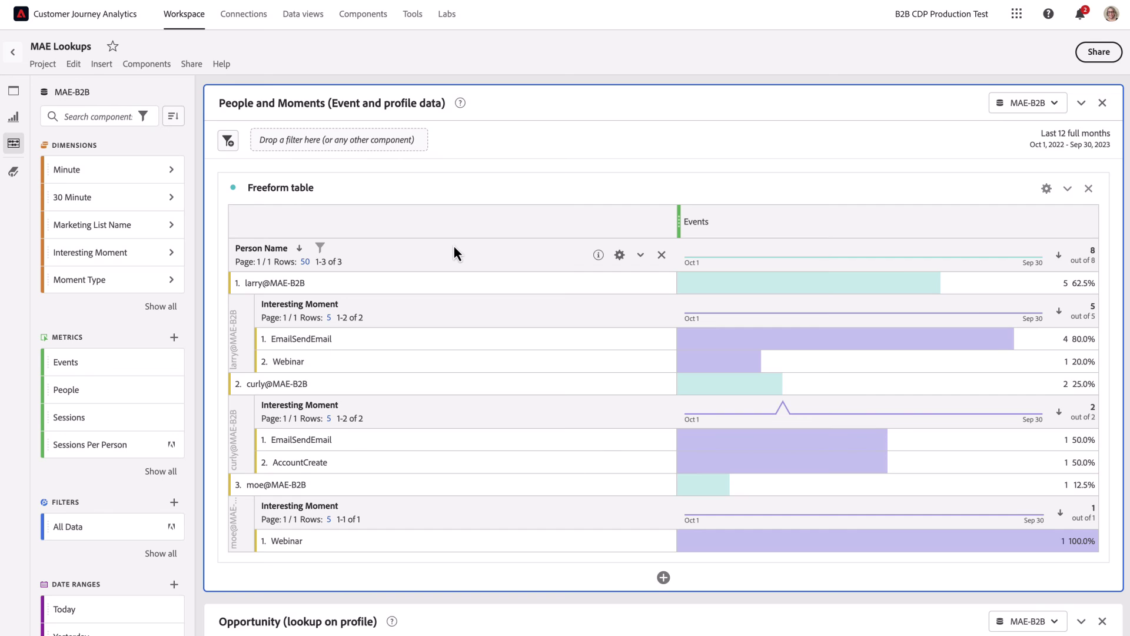
pyautogui.scroll(-7, 454, 254)
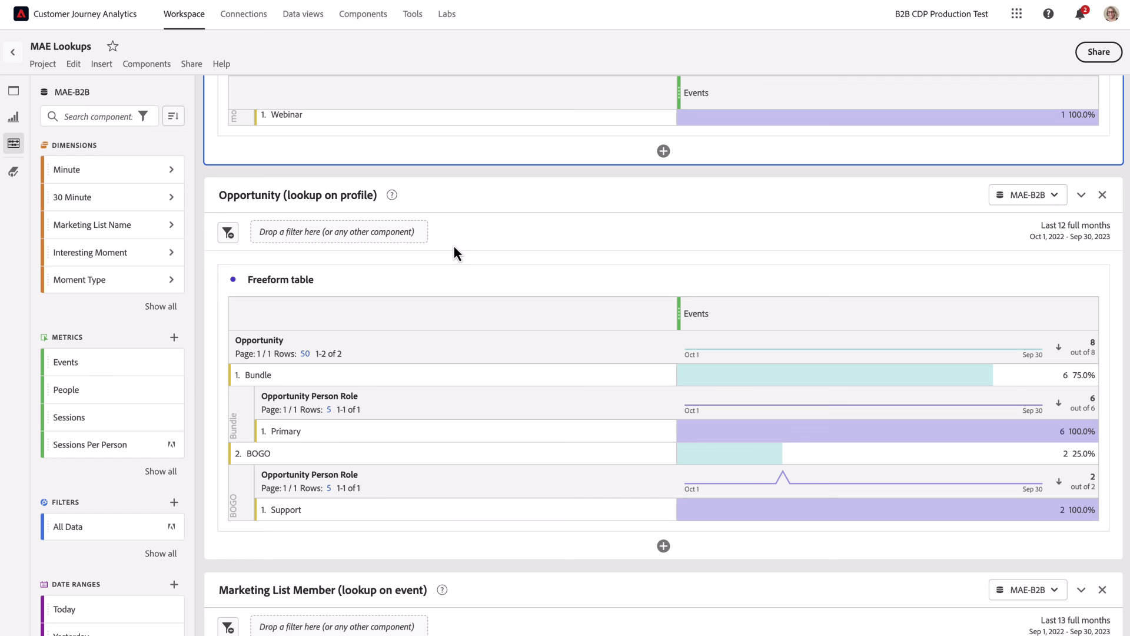
pyautogui.scroll(-7, 454, 248)
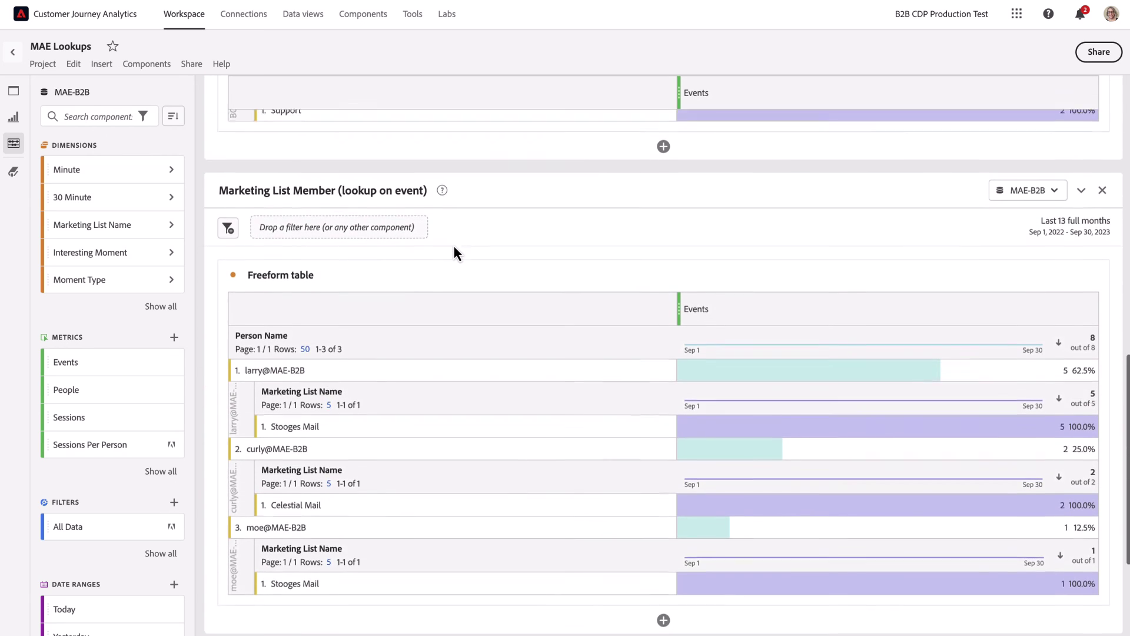
pyautogui.scroll(-1, 454, 245)
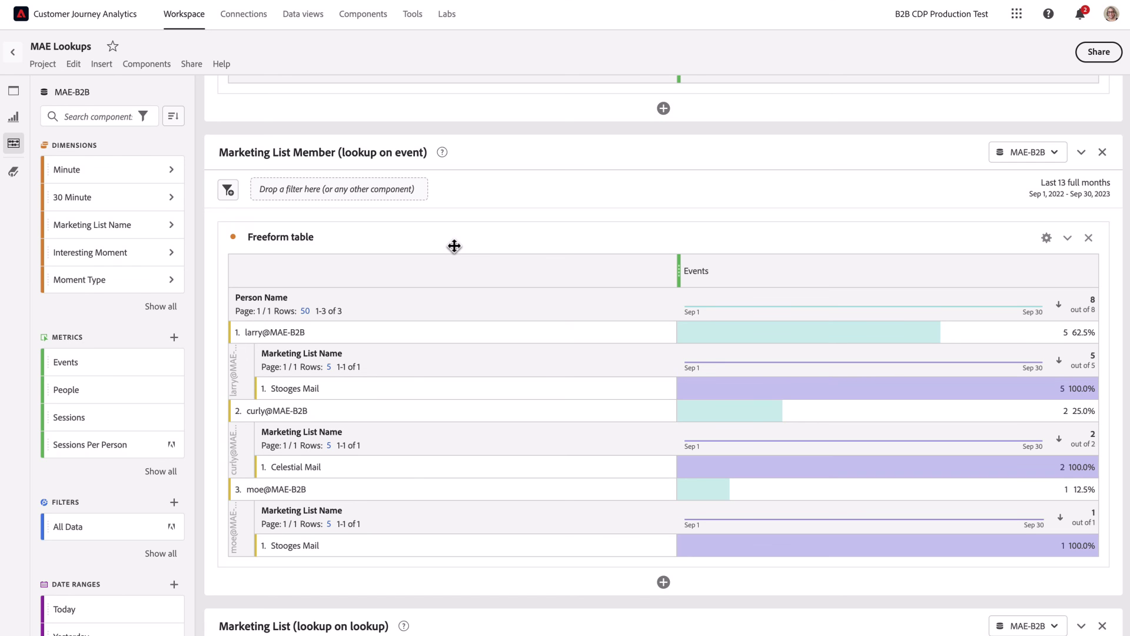
pyautogui.scroll(-7, 454, 246)
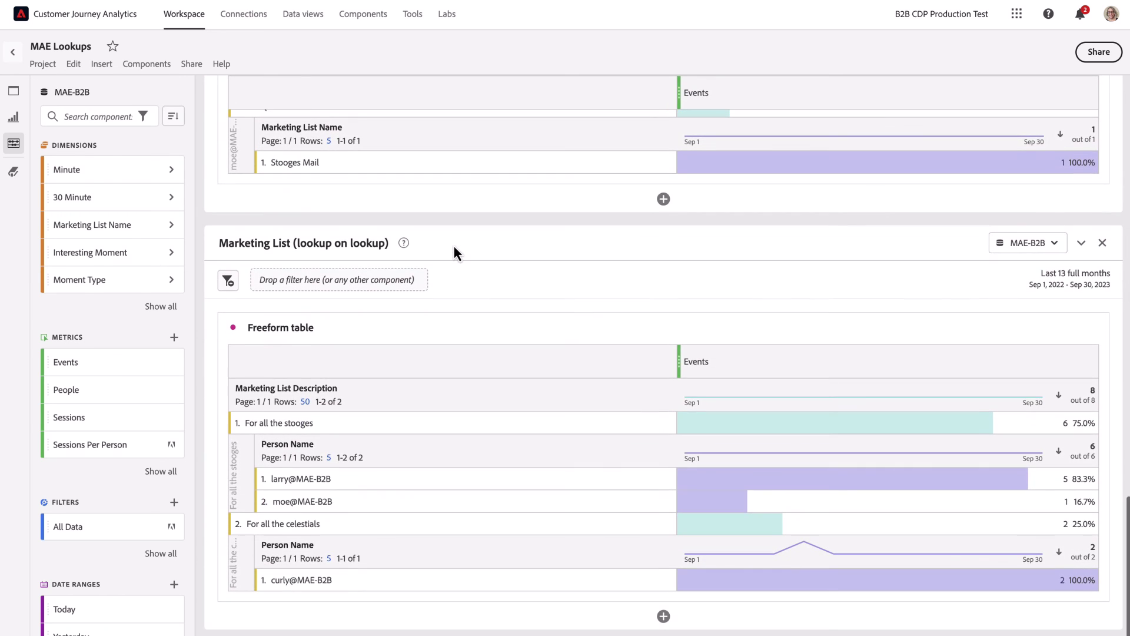